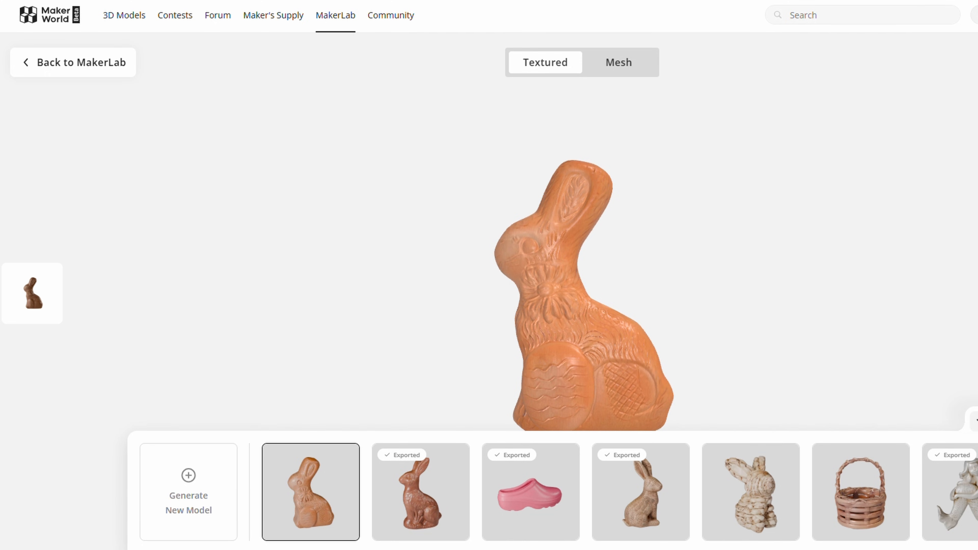
# Collapse the model gallery and inspect the rabbit as an untextured mesh.
pyautogui.click(976, 420)
pyautogui.moveTo(670, 404); pyautogui.dragTo(692, 435)
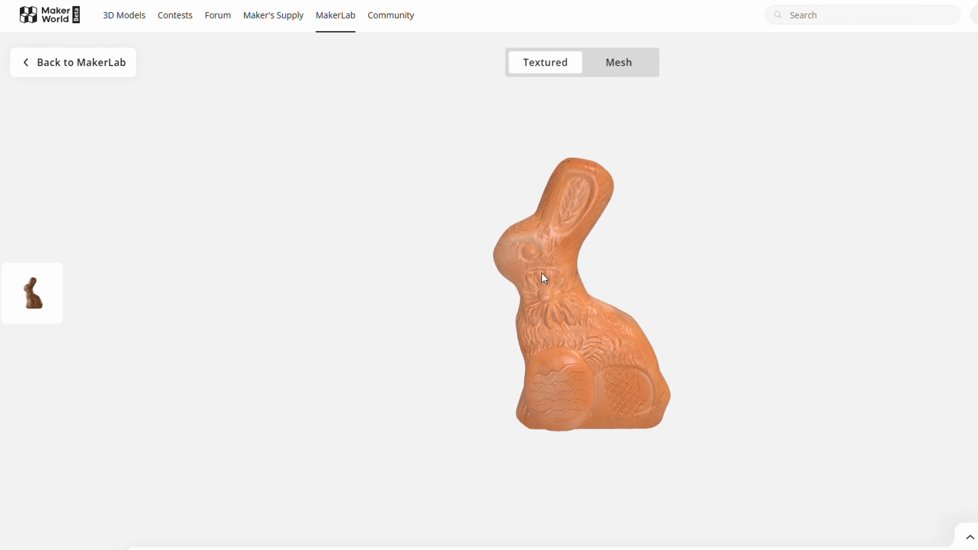
pyautogui.click(623, 72)
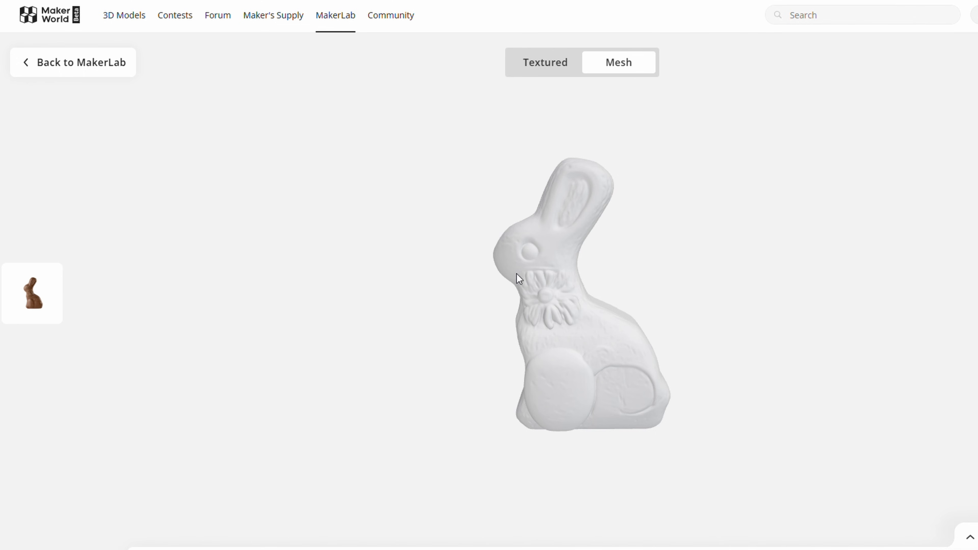
pyautogui.moveTo(704, 391)
pyautogui.mouseDown()
pyautogui.moveTo(484, 391)
pyautogui.moveTo(462, 327)
pyautogui.moveTo(480, 284)
pyautogui.moveTo(461, 360)
pyautogui.moveTo(306, 365)
pyautogui.moveTo(410, 406)
pyautogui.moveTo(574, 408)
pyautogui.moveTo(650, 385)
pyautogui.moveTo(683, 333)
pyautogui.moveTo(682, 363)
pyautogui.moveTo(698, 386)
pyautogui.mouseUp()
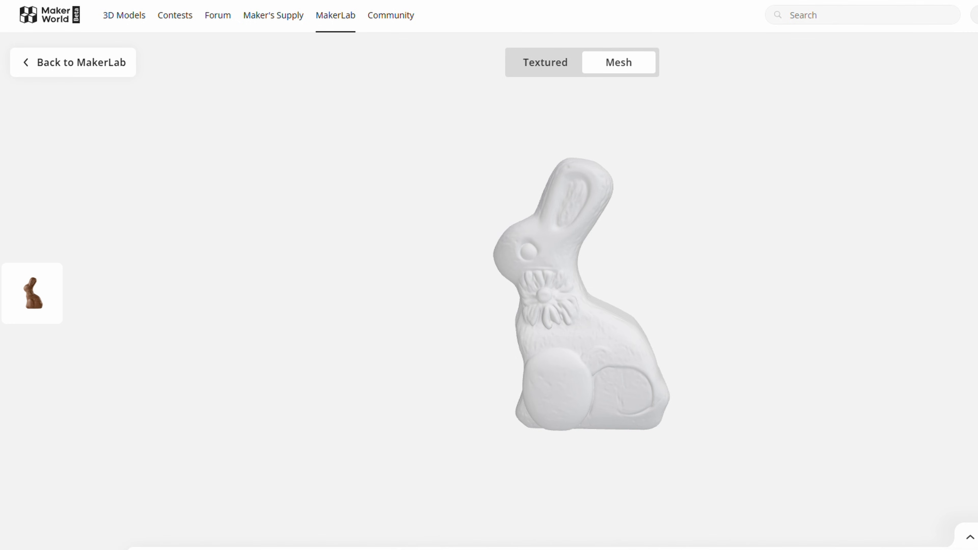
# Export the generated rabbit model and confirm spending 2 MakerLab credits.
pyautogui.click(847, 522)
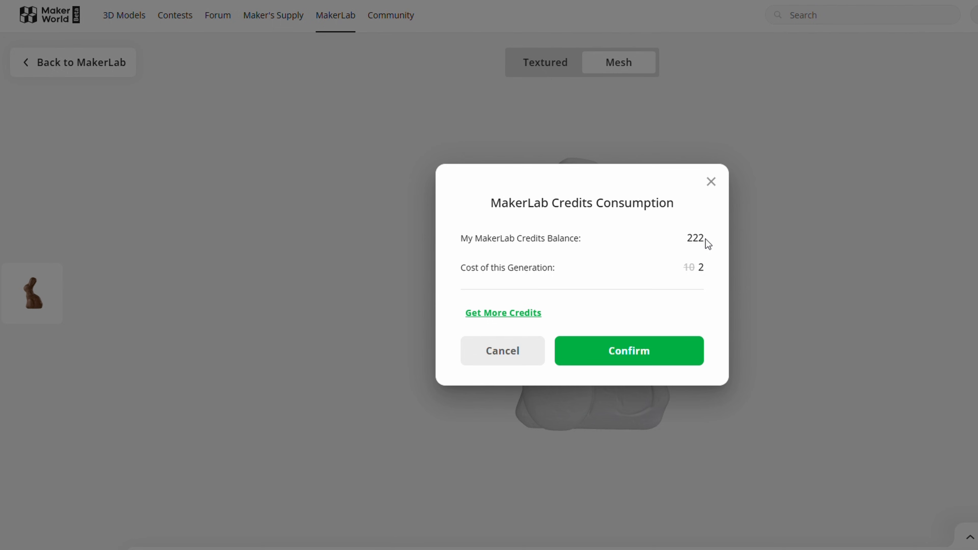
pyautogui.doubleClick(703, 267)
pyautogui.click(634, 351)
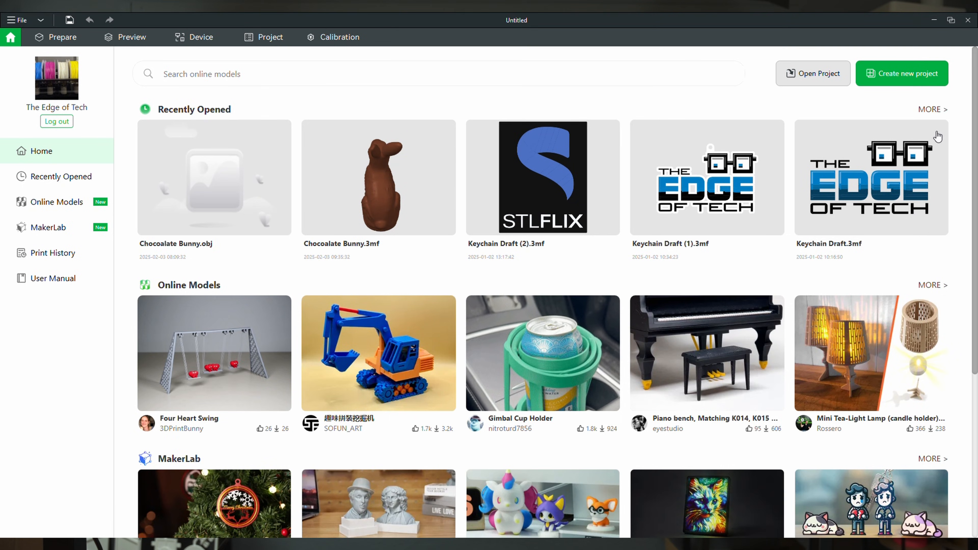
# Create a new project in Bambu Studio and import Chocolate Bunny.obj from the Chocolate Bunny folder on the Desktop.
pyautogui.click(900, 74)
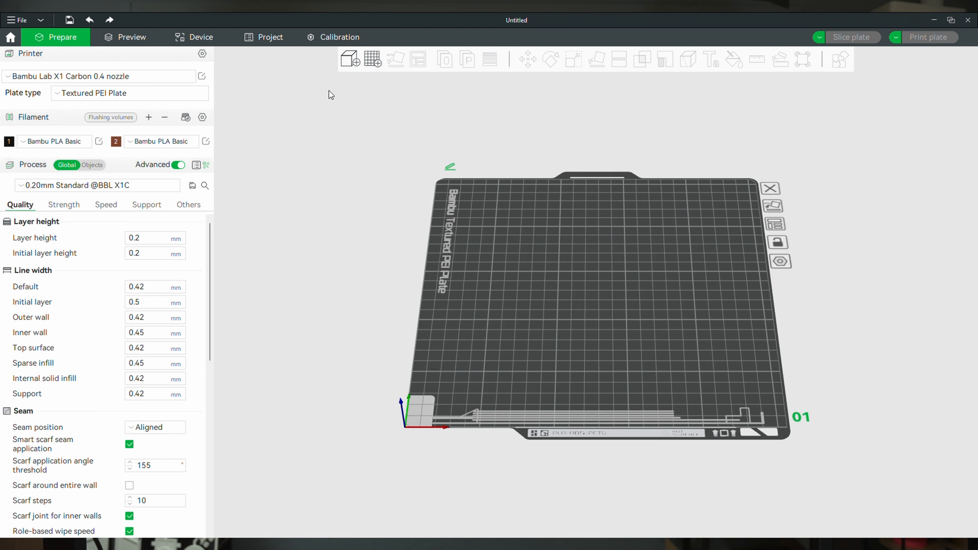
pyautogui.click(358, 63)
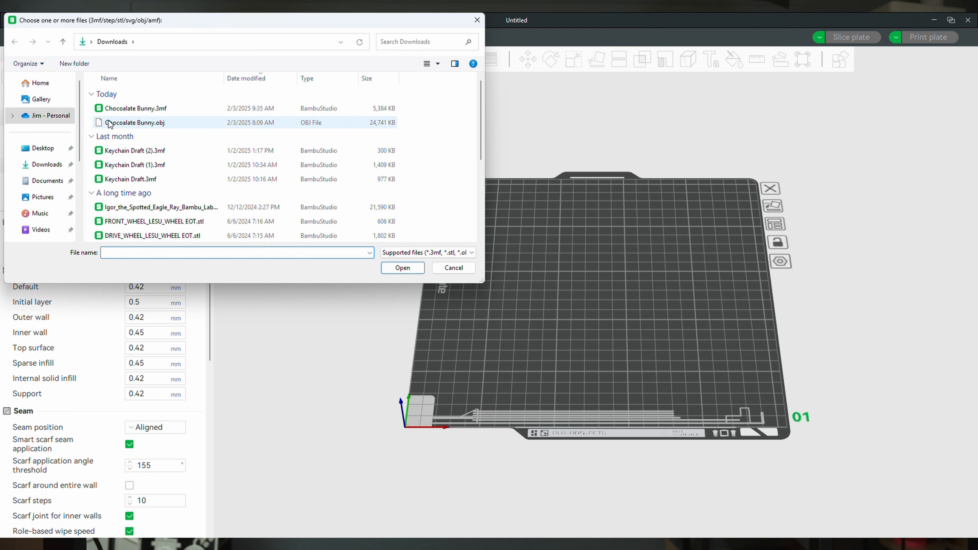
pyautogui.click(46, 148)
pyautogui.doubleClick(127, 111)
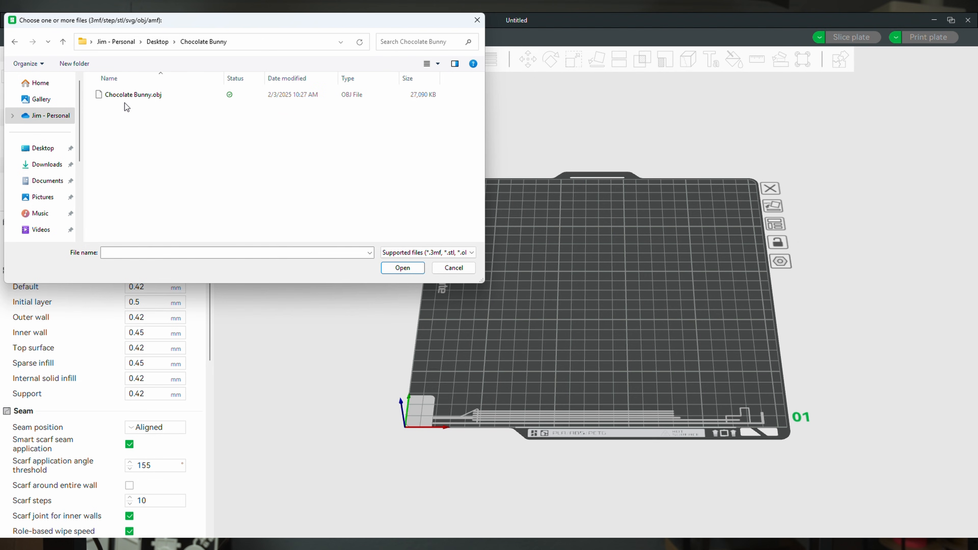
pyautogui.doubleClick(126, 97)
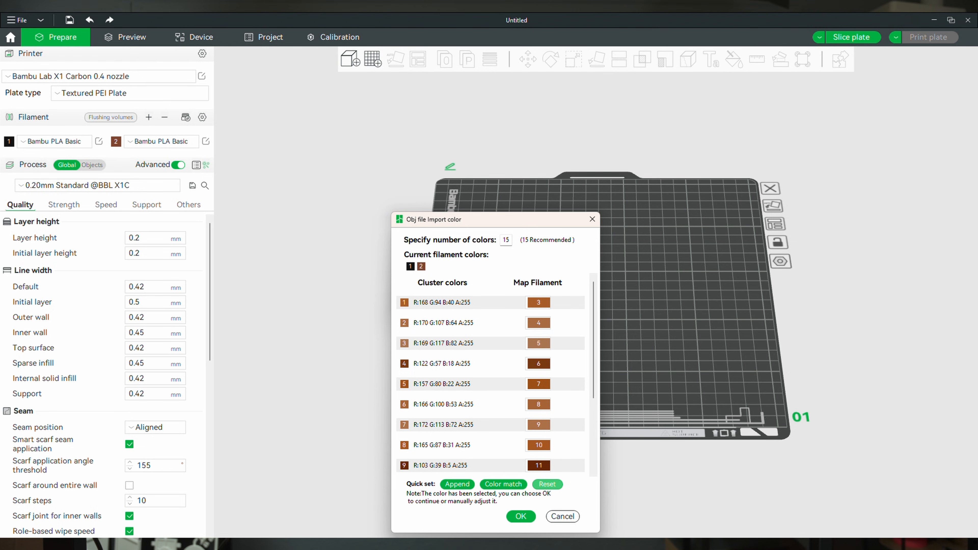
# Set the number of colors for the OBJ import to 1 and accept the filament mapping.
pyautogui.click(621, 475)
pyautogui.doubleClick(506, 239)
pyautogui.write('1')
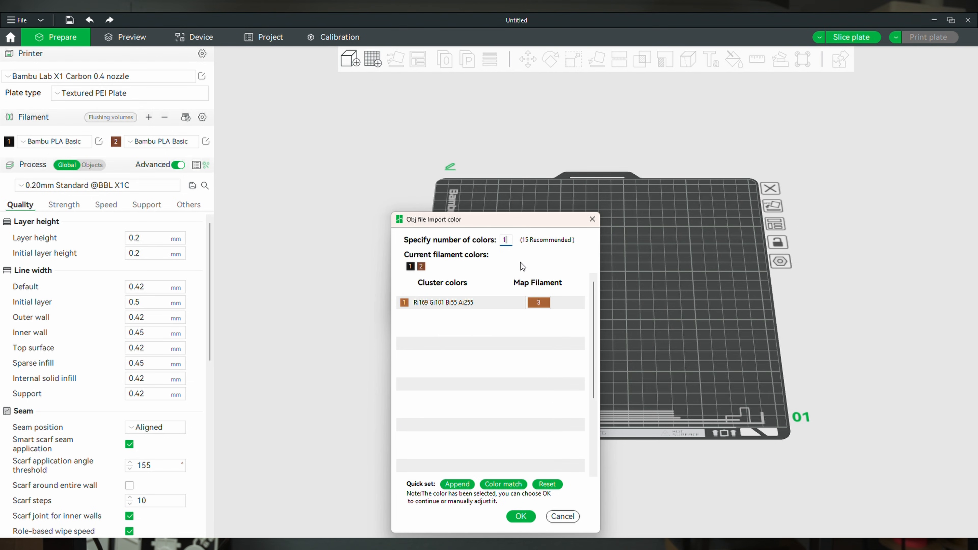
pyautogui.click(521, 516)
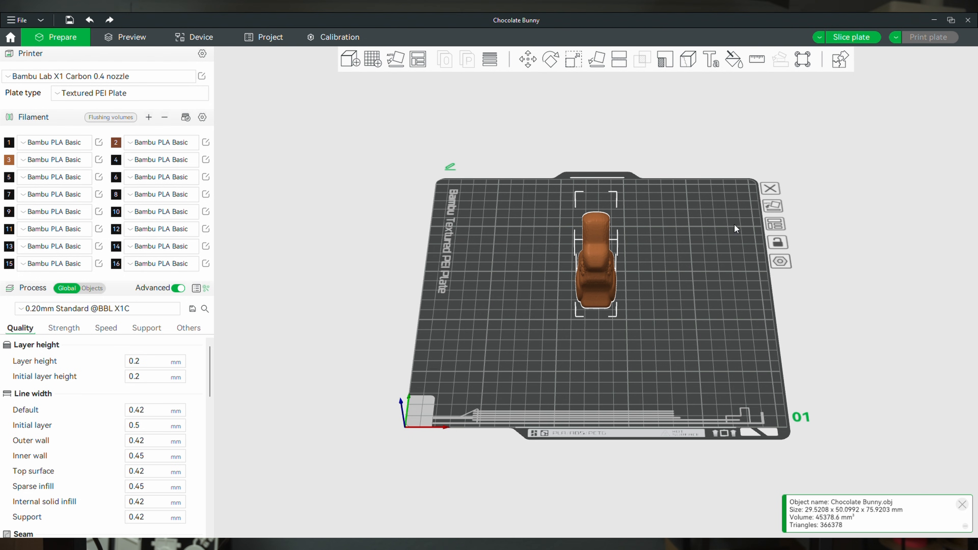
# Remove the surplus filaments from the end of the list, keeping only filaments 1 and 2.
pyautogui.moveTo(632, 366)
pyautogui.mouseDown()
pyautogui.moveTo(568, 340)
pyautogui.moveTo(630, 349)
pyautogui.mouseUp()
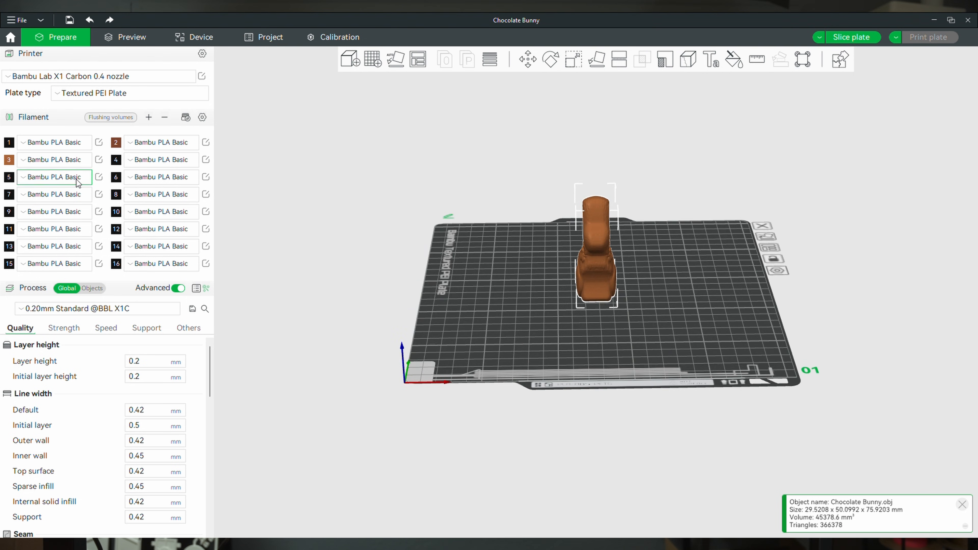
pyautogui.click(166, 117)
pyautogui.click(166, 116)
pyautogui.click(167, 117)
pyautogui.click(166, 117)
pyautogui.click(166, 116)
pyautogui.click(167, 116)
pyautogui.click(167, 117)
pyautogui.click(166, 116)
pyautogui.click(167, 116)
pyautogui.click(167, 116)
pyautogui.click(167, 117)
pyautogui.click(167, 116)
pyautogui.click(166, 116)
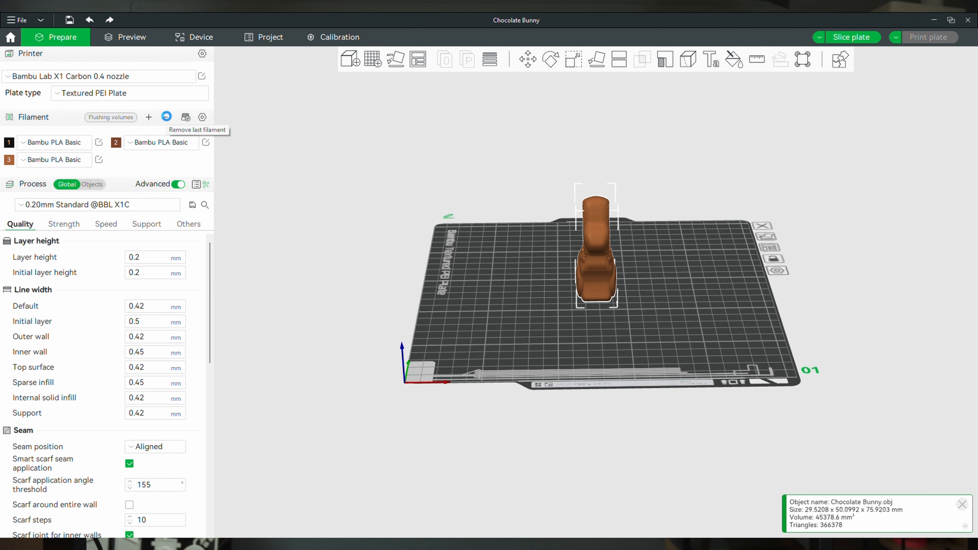
pyautogui.click(166, 117)
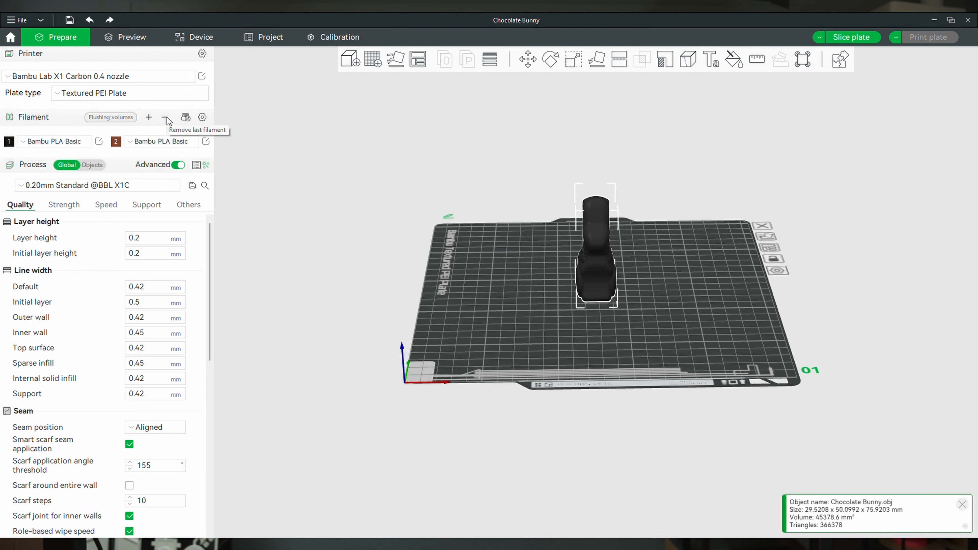
# Change the bunny's filament to the brown Bambu PLA Basic, filament 2.
pyautogui.moveTo(380, 257); pyautogui.dragTo(382, 256)
pyautogui.rightClick(592, 280)
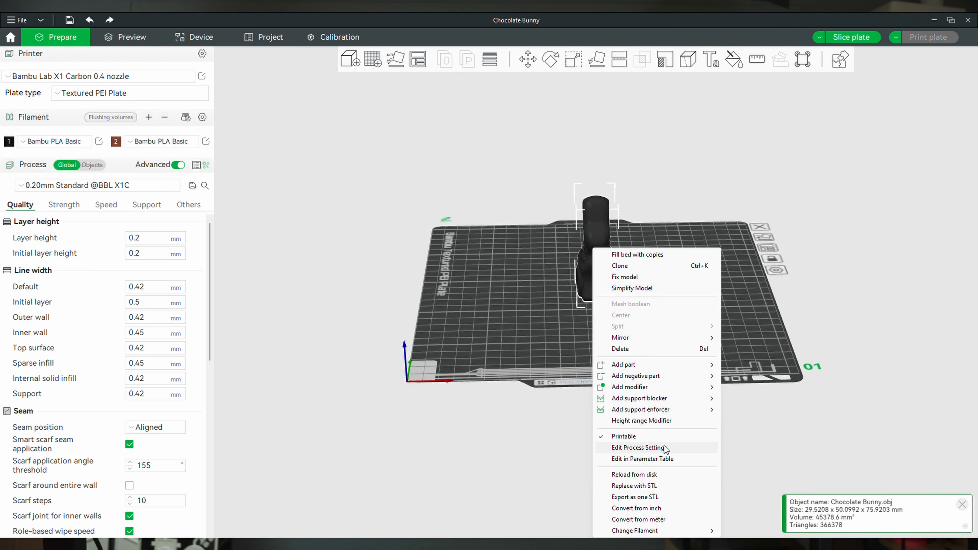
pyautogui.moveTo(711, 532)
pyautogui.click(754, 532)
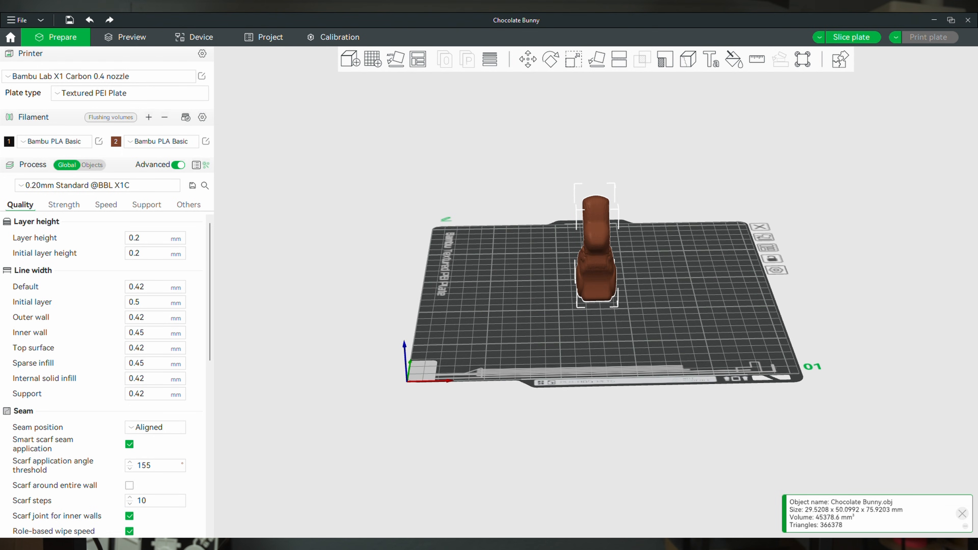
# Auto-arrange the bunny on the build plate with the existing arrangement options.
pyautogui.moveTo(583, 330)
pyautogui.mouseDown()
pyautogui.moveTo(523, 319)
pyautogui.moveTo(526, 345)
pyautogui.moveTo(581, 356)
pyautogui.moveTo(643, 328)
pyautogui.moveTo(526, 329)
pyautogui.moveTo(583, 337)
pyautogui.mouseUp()
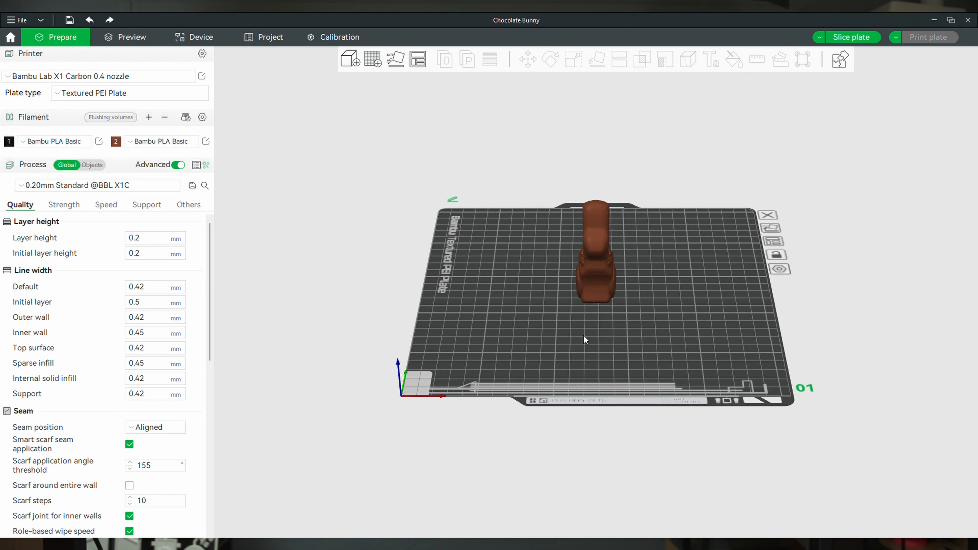
pyautogui.rightClick(419, 59)
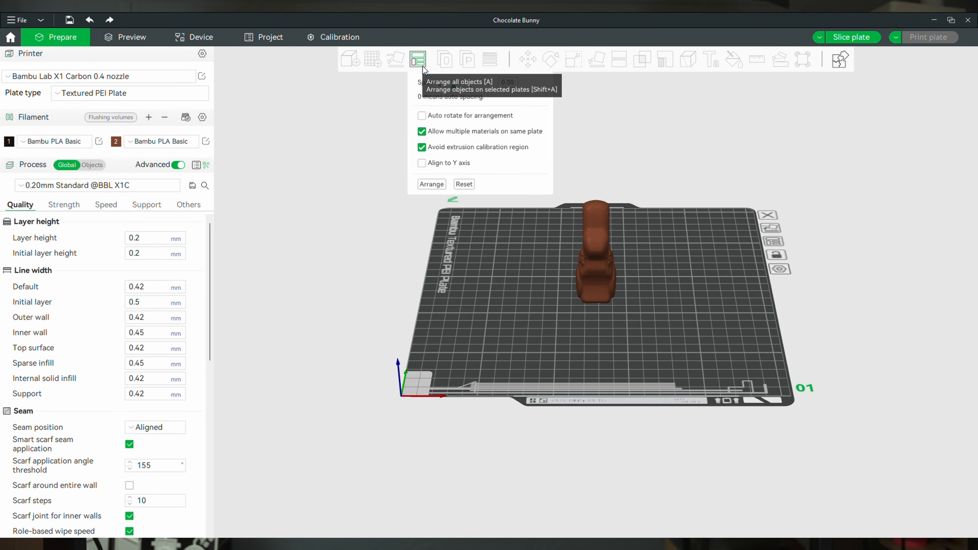
pyautogui.click(432, 183)
pyautogui.click(608, 277)
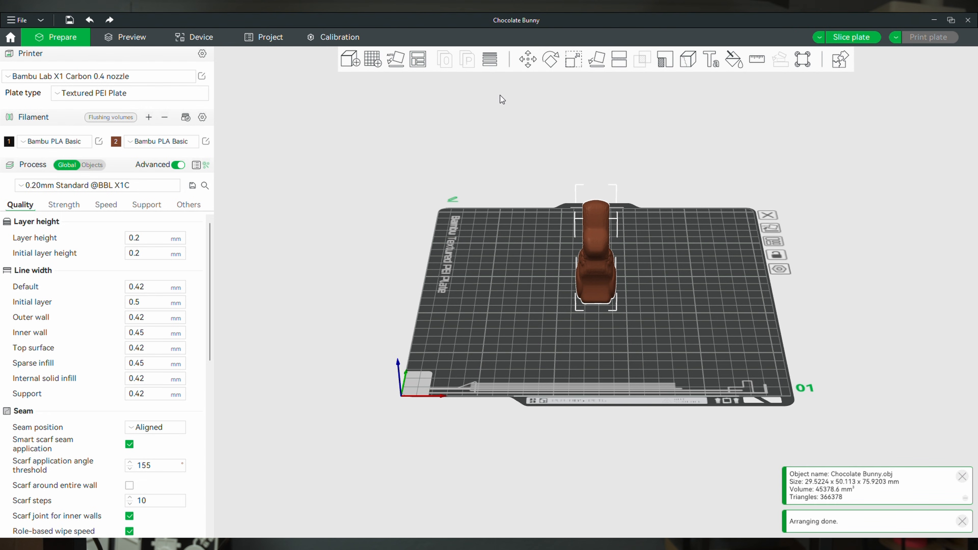
pyautogui.rightClick(419, 59)
pyautogui.click(431, 184)
# Check the bunny from its side and slice the plate with the 0.20mm Standard profile.
pyautogui.click(563, 343)
pyautogui.moveTo(563, 342); pyautogui.dragTo(605, 365)
pyautogui.moveTo(624, 290); pyautogui.dragTo(620, 257)
pyautogui.scroll(5, 619, 254)
pyautogui.moveTo(602, 349)
pyautogui.mouseDown()
pyautogui.moveTo(600, 336)
pyautogui.moveTo(596, 343)
pyautogui.mouseUp()
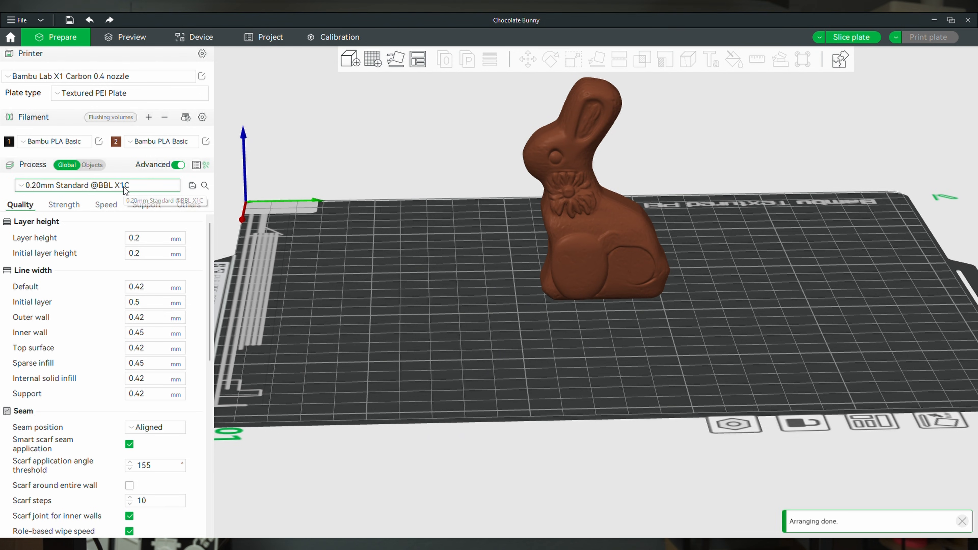
pyautogui.click(855, 37)
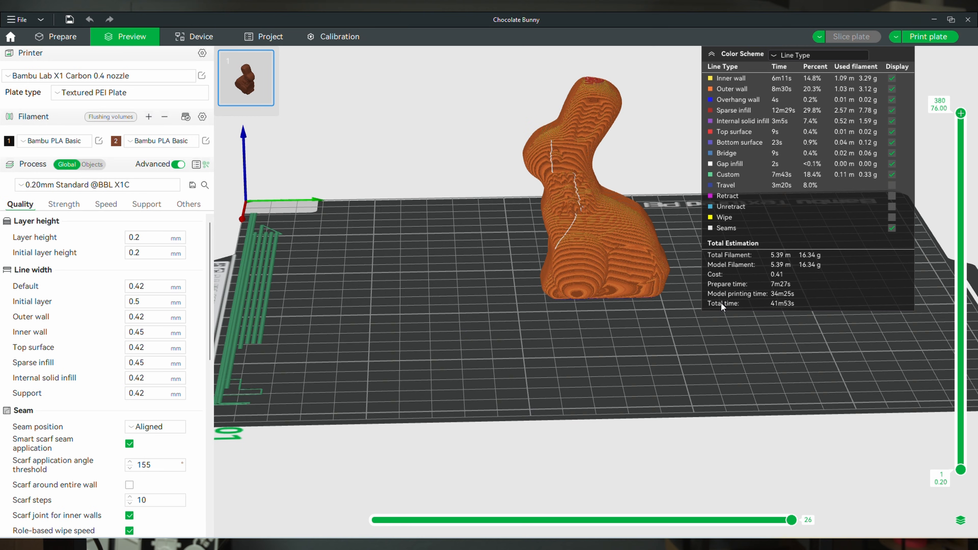
# Export all objects as one STL named Chocolate Bunny.stl into the Chocolate Bunny folder.
pyautogui.click(899, 37)
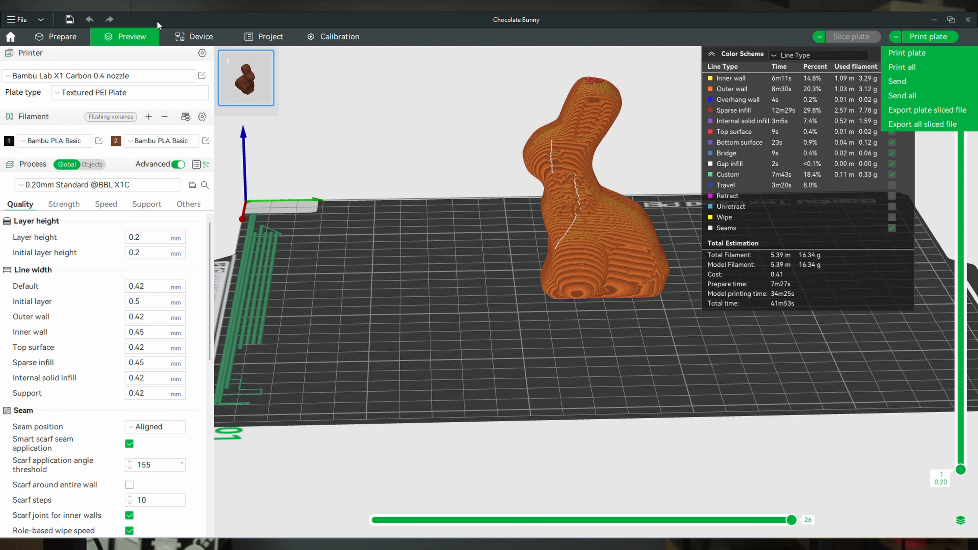
pyautogui.click(22, 20)
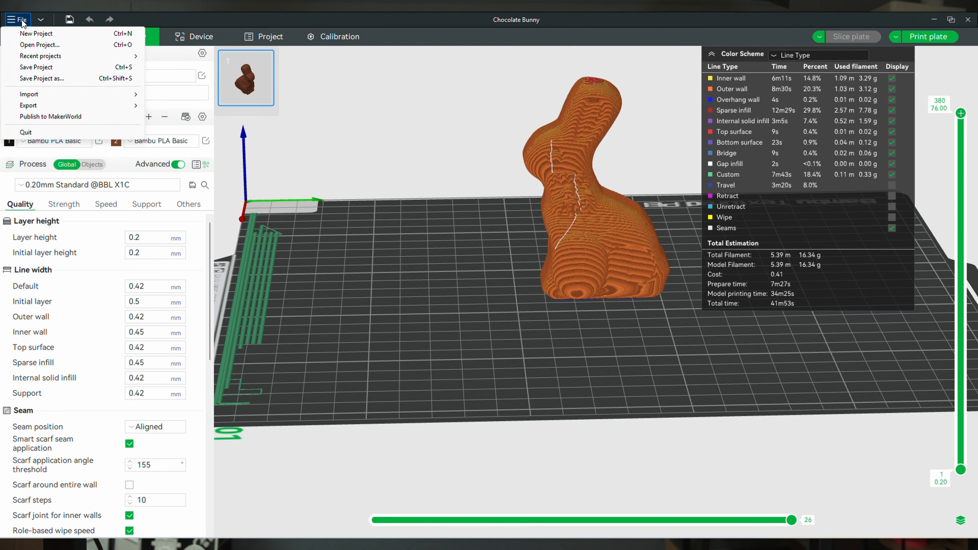
pyautogui.moveTo(44, 104)
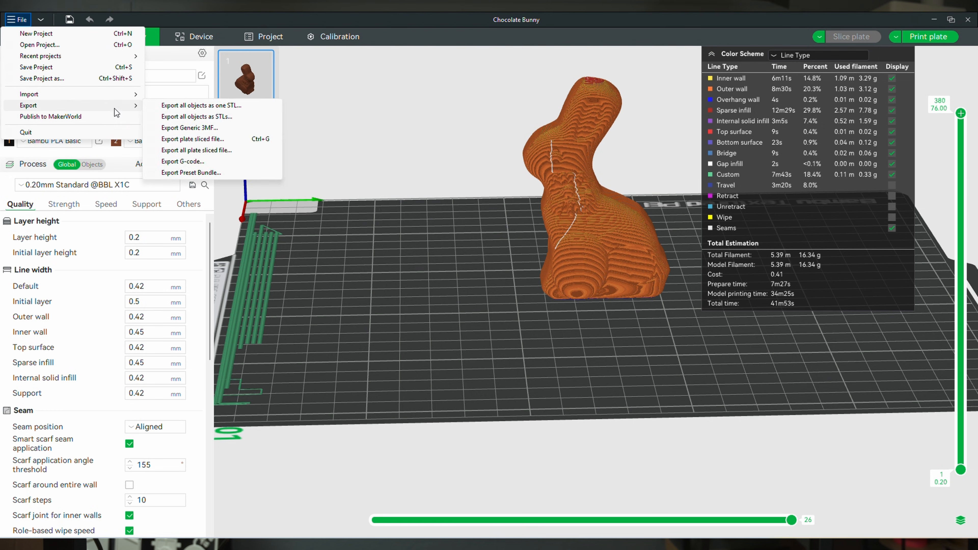
pyautogui.click(183, 108)
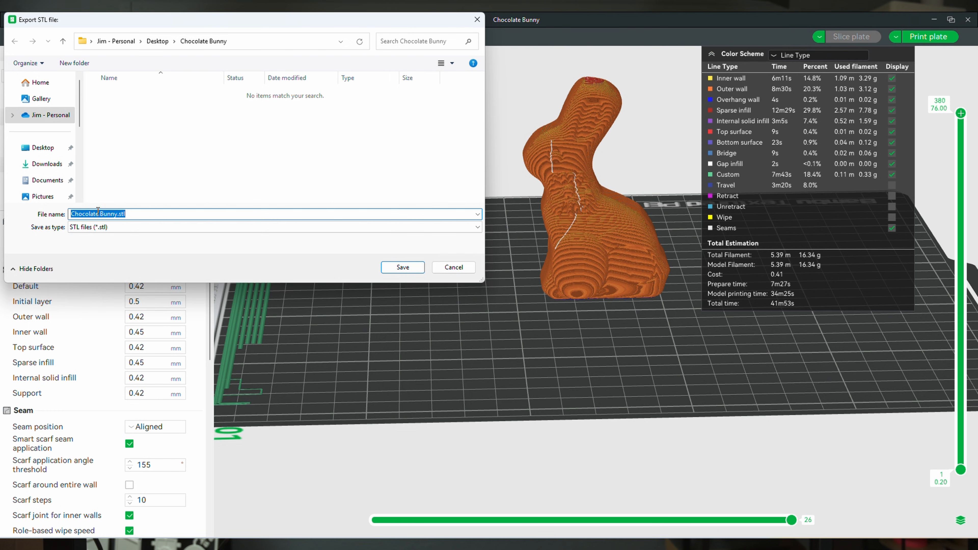
pyautogui.click(401, 266)
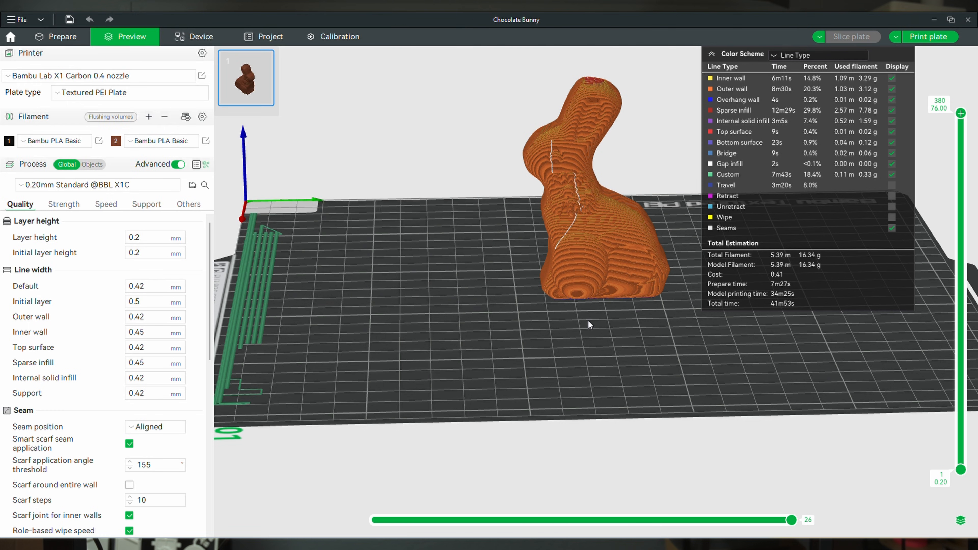
# Export the plate's sliced file as Chocolate Bunny.gcode.3mf into the Chocolate Bunny folder.
pyautogui.click(896, 36)
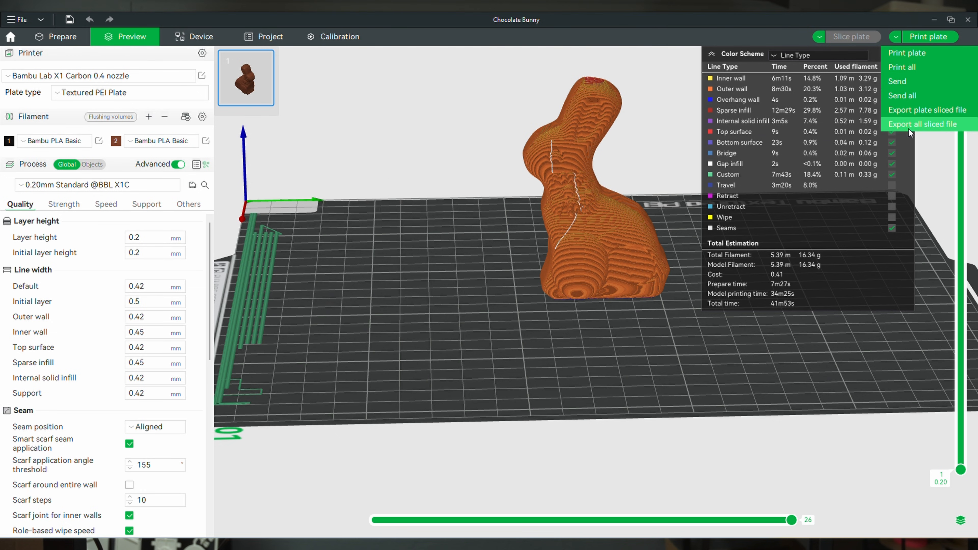
pyautogui.click(912, 111)
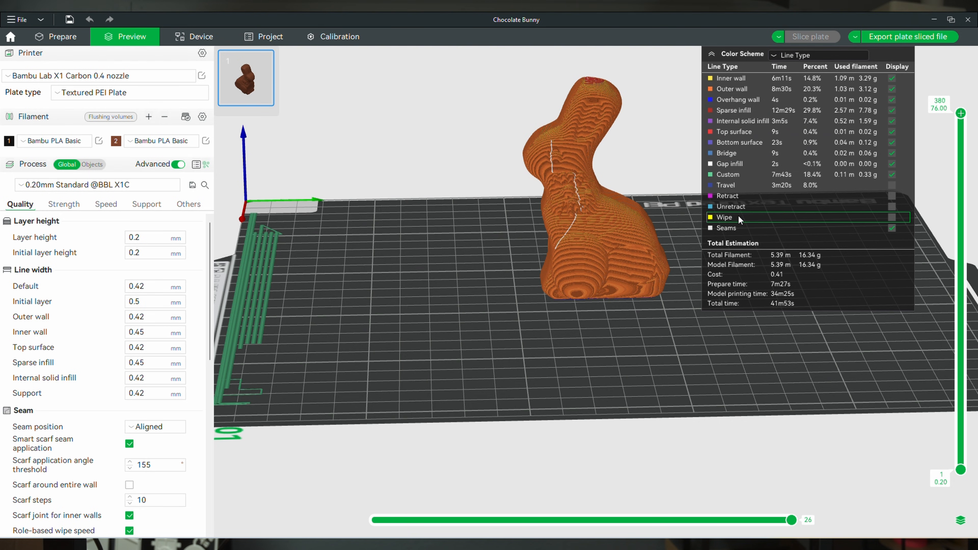
pyautogui.click(875, 37)
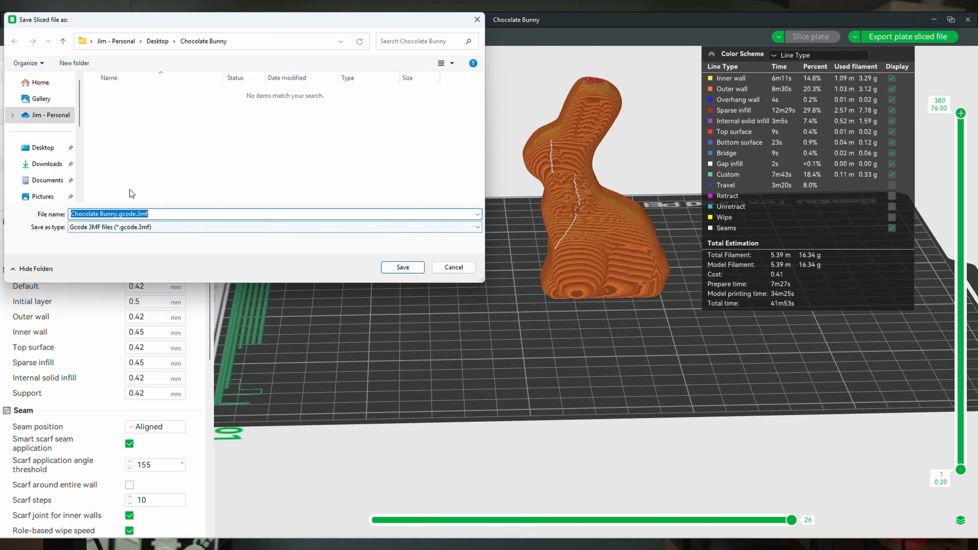
pyautogui.click(393, 266)
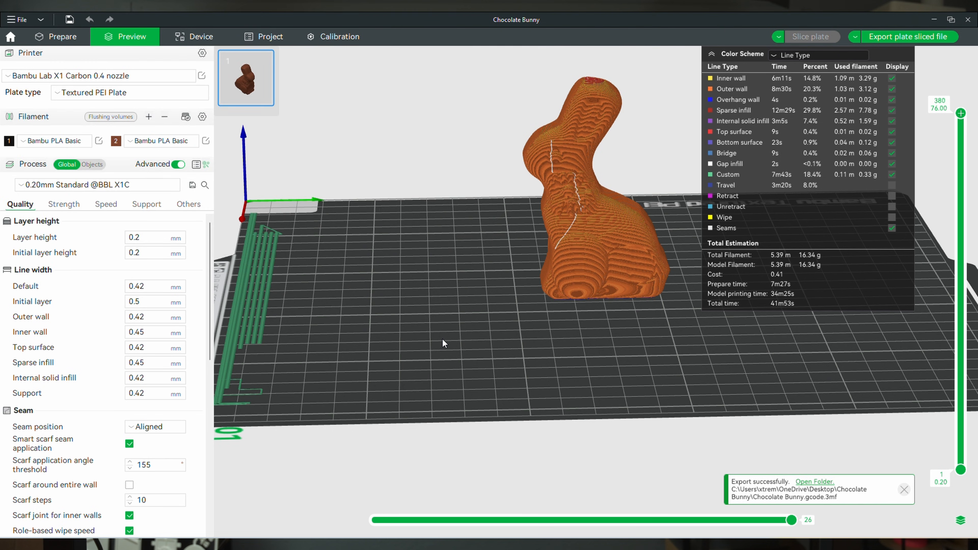